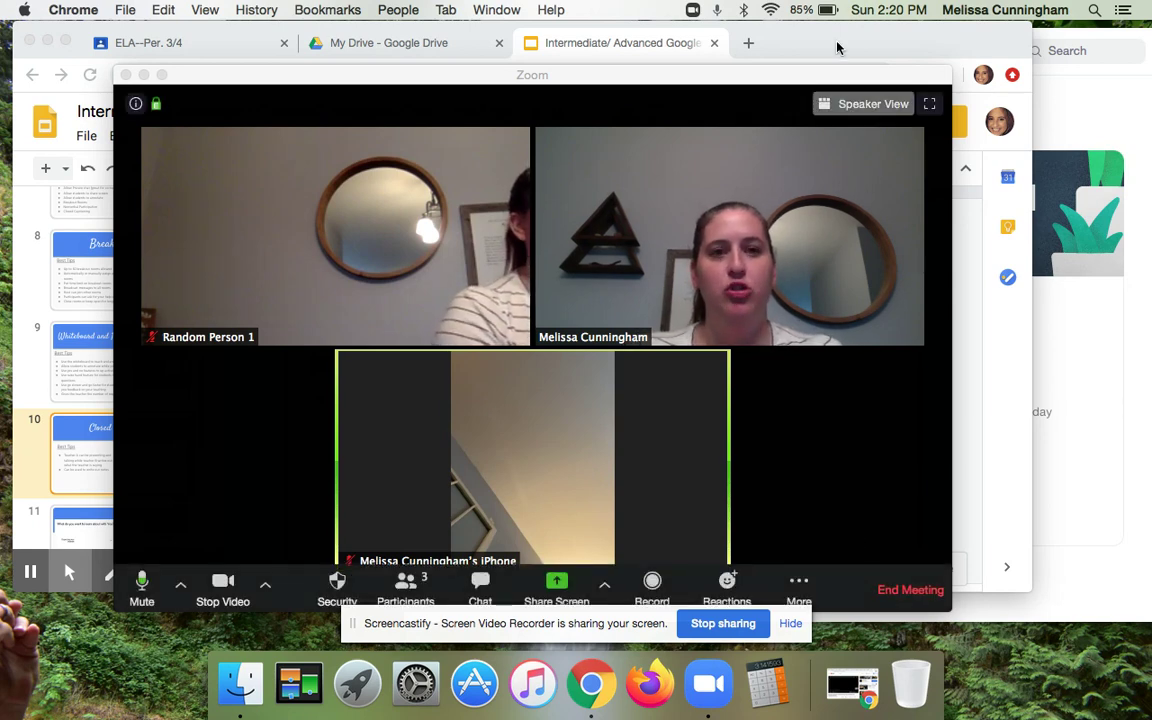
- Drag the Zoom meeting window slightly higher on the screen
{"action": "left_click_drag", "start_coordinate": [818, 75], "coordinate": [828, 33]}
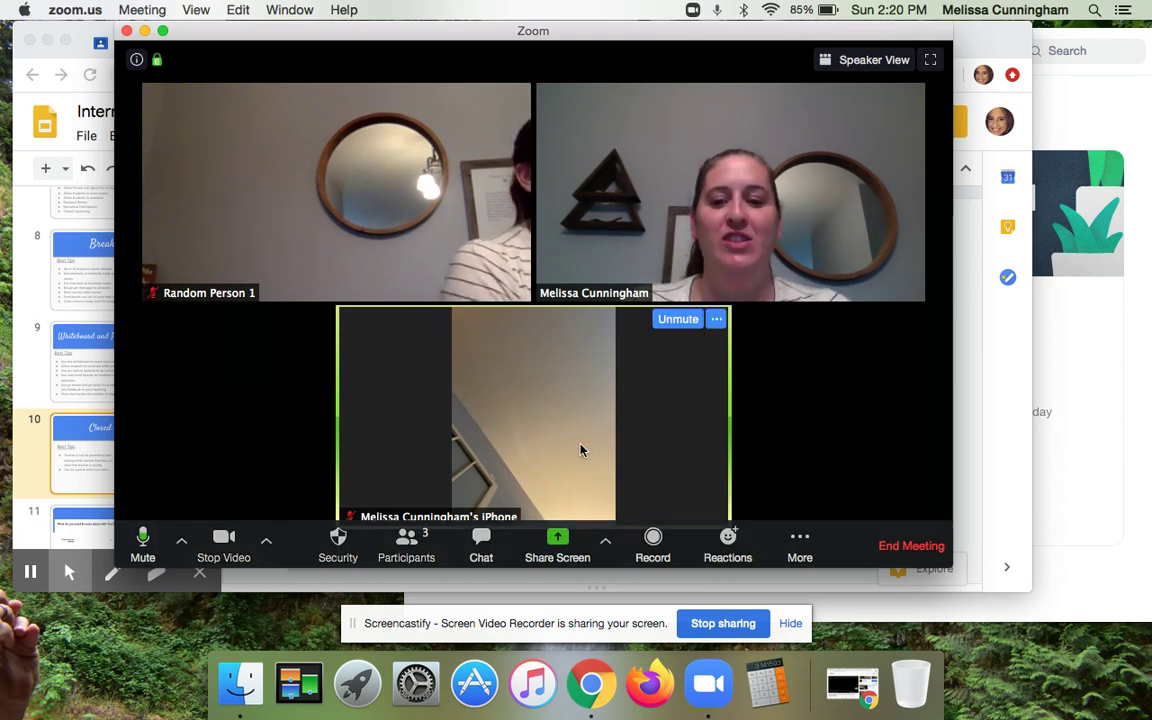
{"action": "mouse_move", "coordinate": [805, 489]}
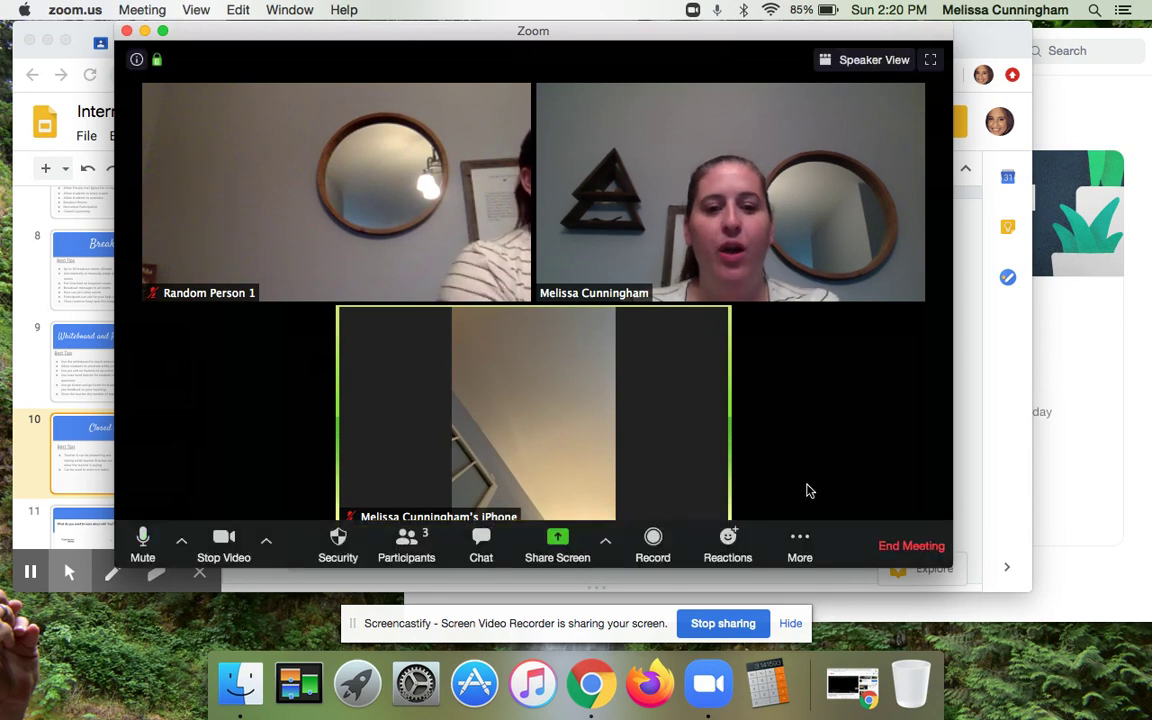
- Move the meeting window left and try enlarging and shrinking it
{"action": "left_click", "coordinate": [799, 548]}
{"action": "left_click", "coordinate": [799, 548]}
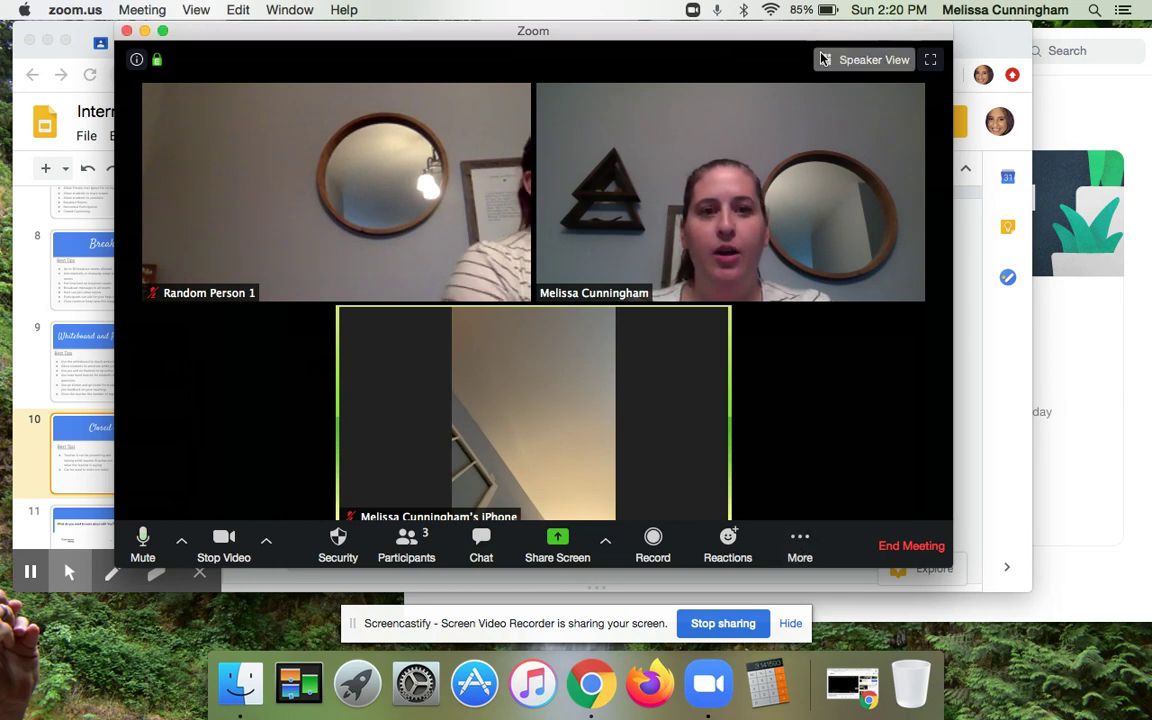
{"action": "left_click_drag", "start_coordinate": [816, 37], "coordinate": [735, 37]}
{"action": "left_click_drag", "start_coordinate": [870, 566], "coordinate": [1040, 558]}
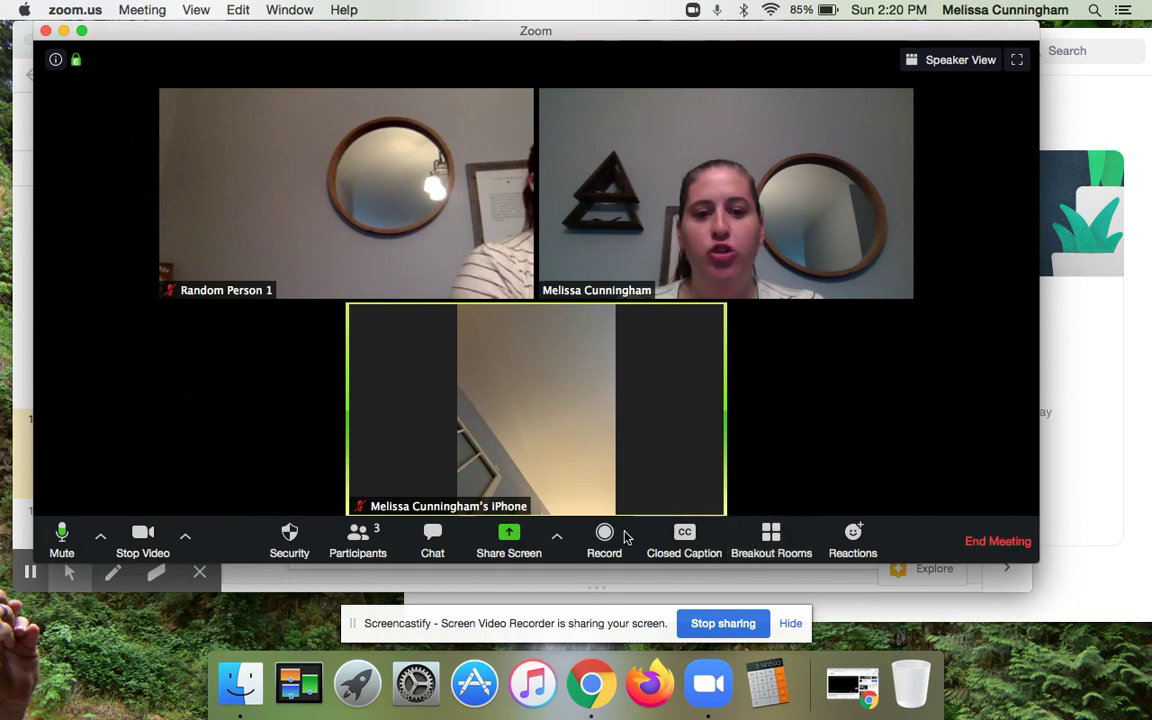
{"action": "left_click_drag", "start_coordinate": [1043, 556], "coordinate": [808, 523]}
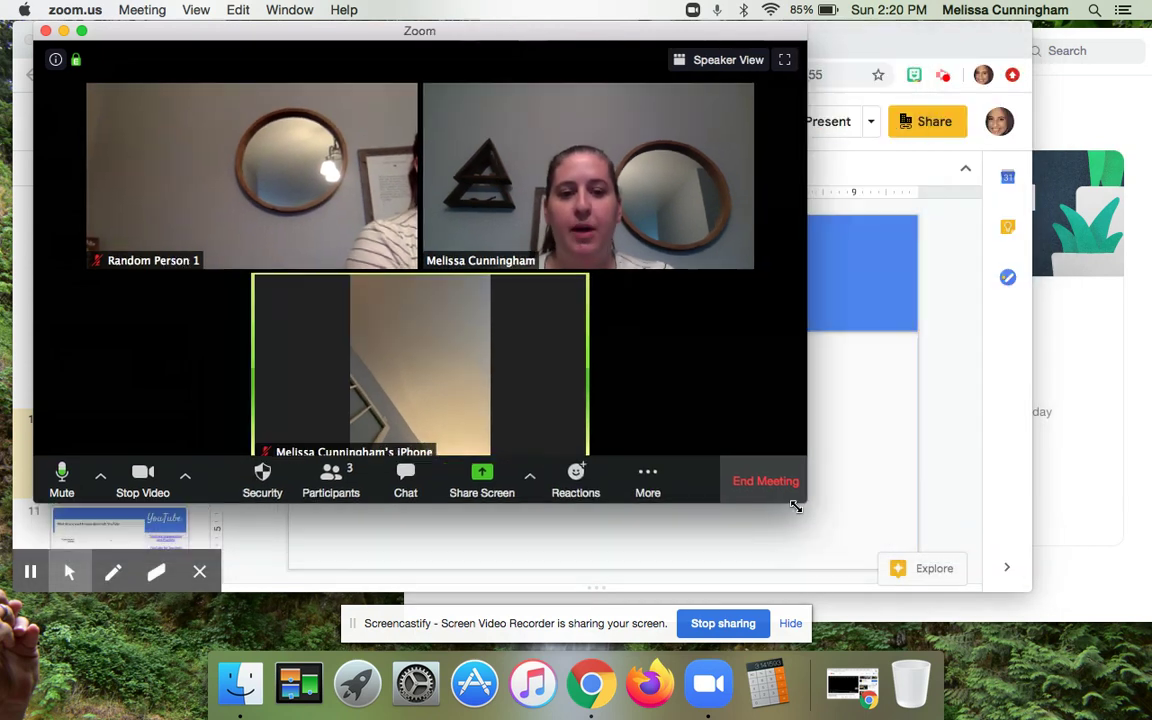
- Widen and heighten the window until Closed Caption shows, then bring up its options
{"action": "left_click", "coordinate": [650, 508]}
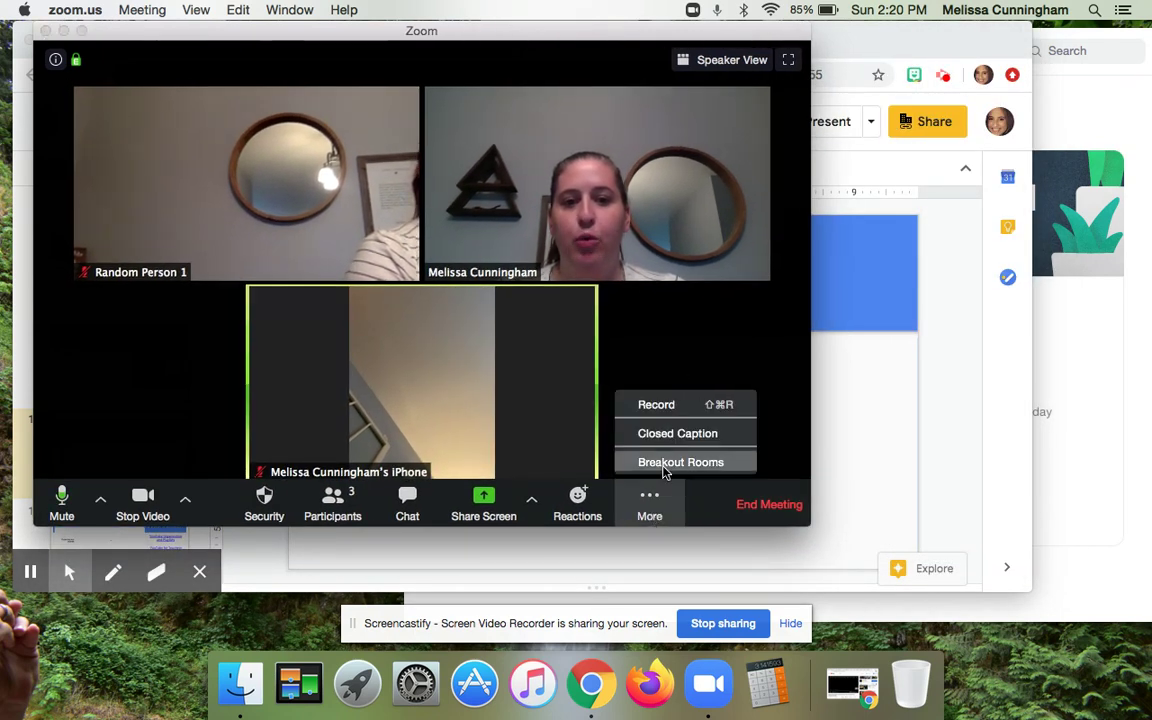
{"action": "left_click_drag", "start_coordinate": [808, 522], "coordinate": [884, 598]}
{"action": "left_click_drag", "start_coordinate": [940, 503], "coordinate": [974, 506]}
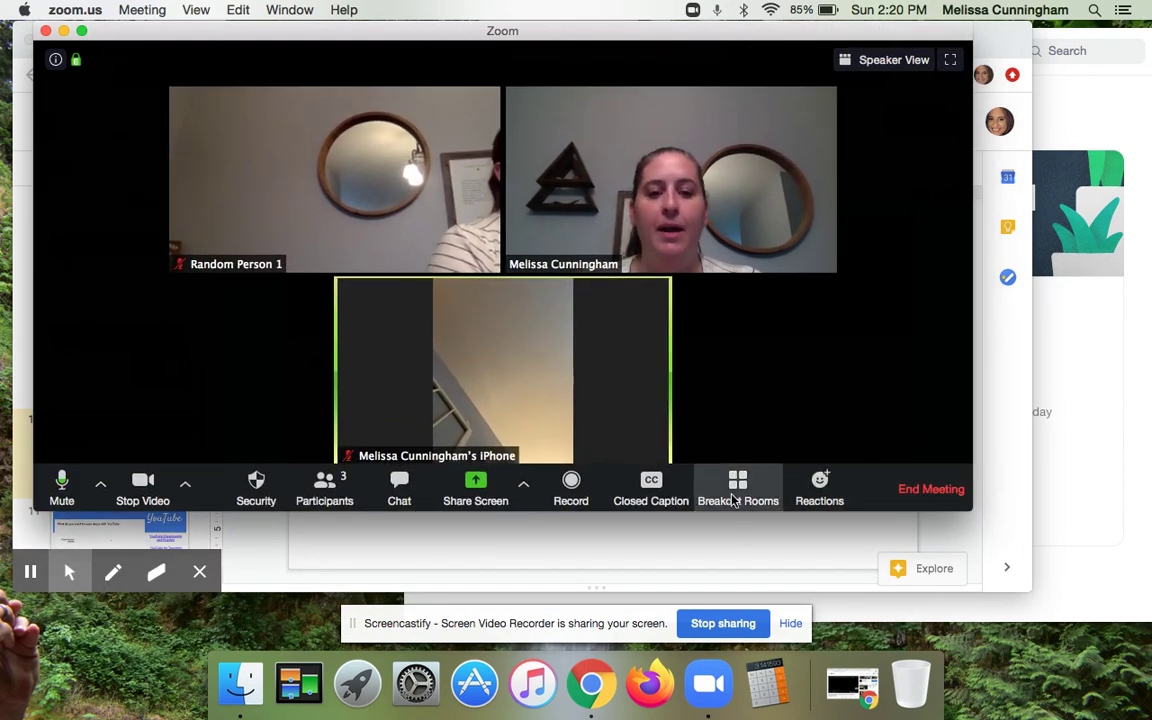
{"action": "left_click_drag", "start_coordinate": [722, 513], "coordinate": [724, 551]}
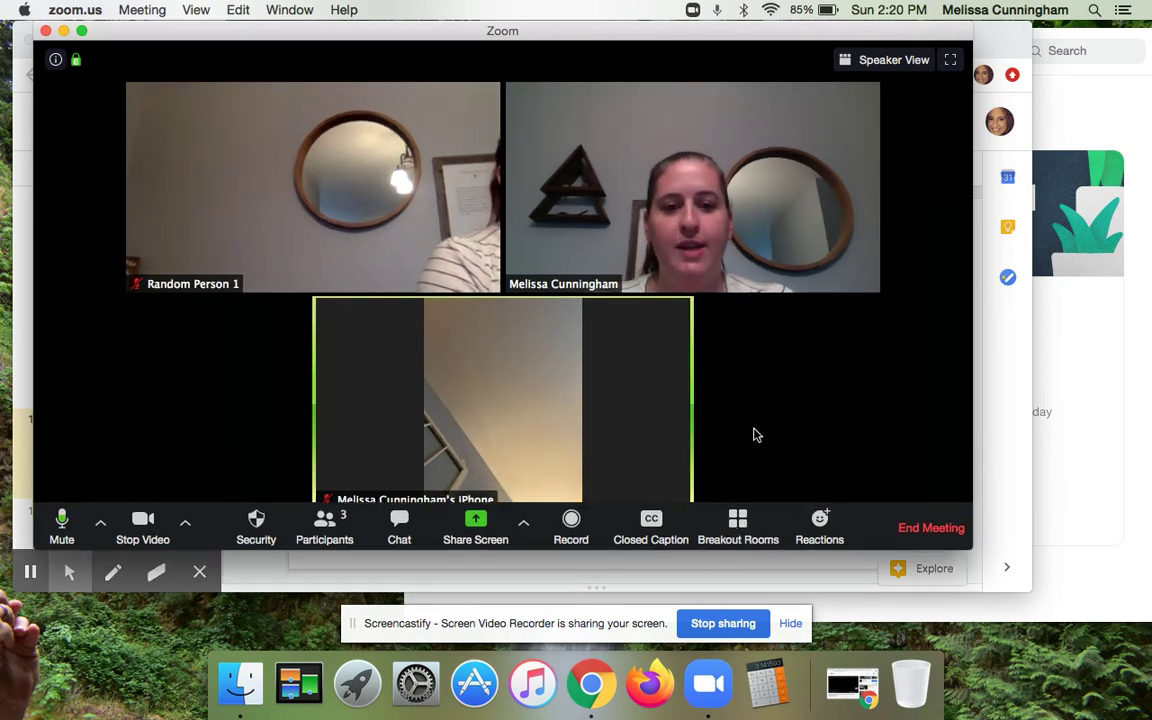
{"action": "left_click", "coordinate": [654, 540]}
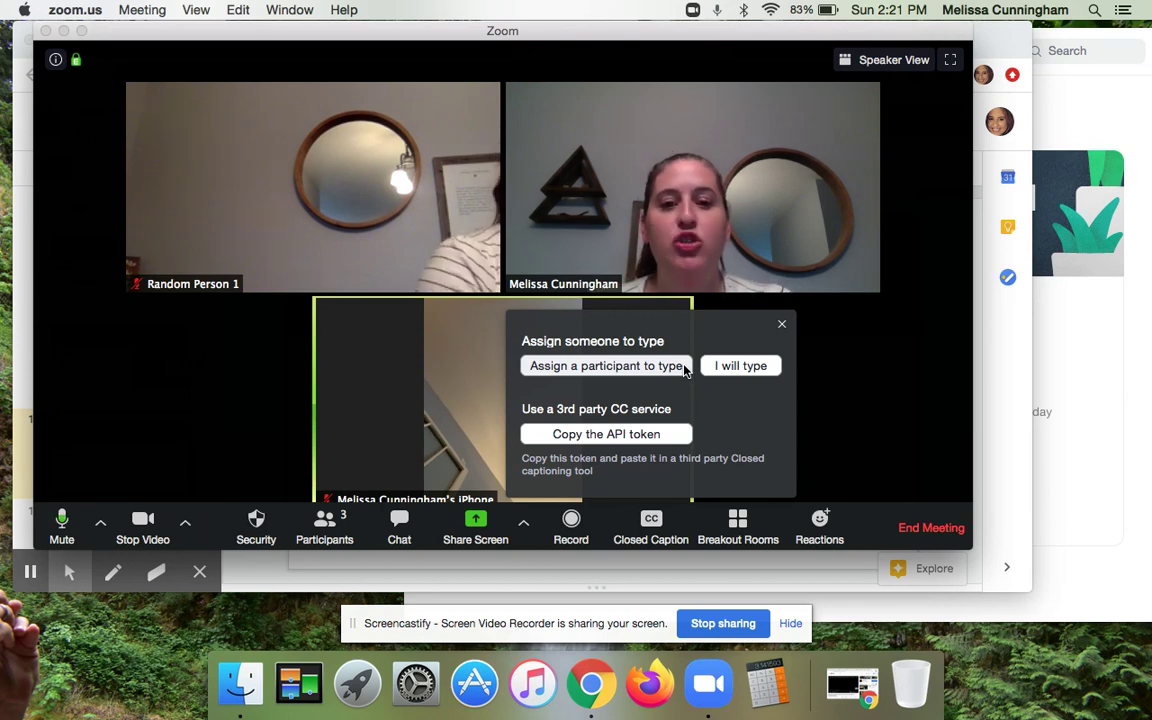
- Choose 'Assign a participant to type' in Closed Caption to list the three participants
{"action": "left_click", "coordinate": [606, 366]}
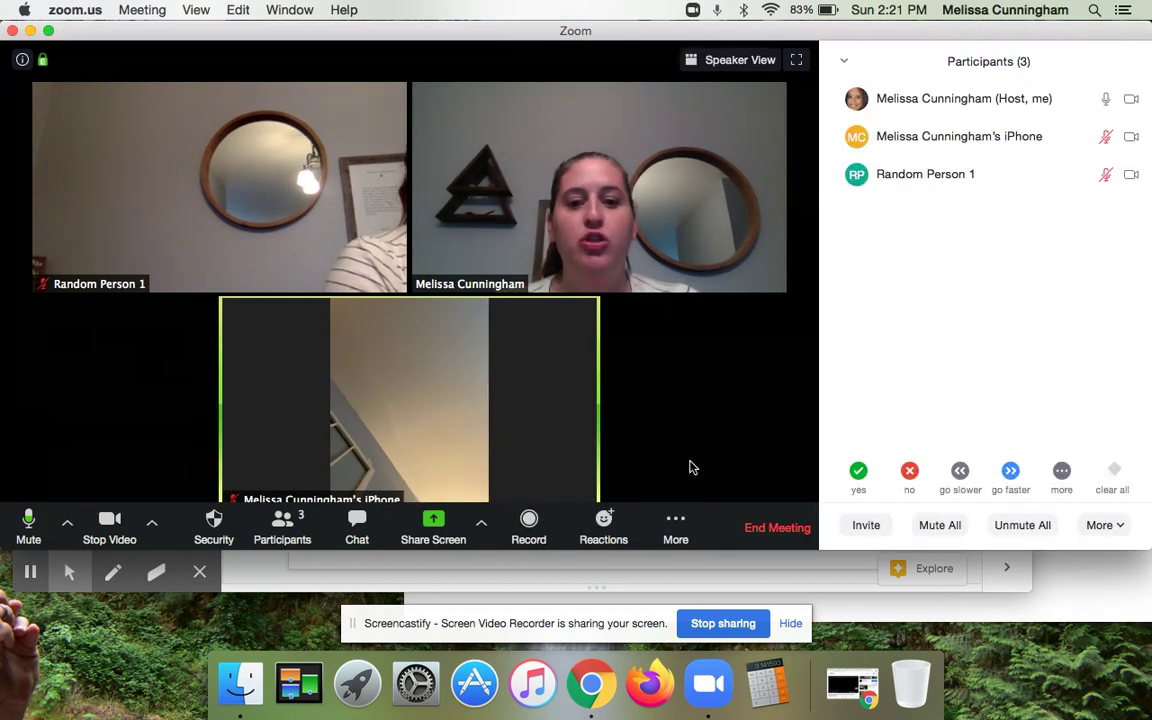
{"action": "left_click", "coordinate": [678, 522]}
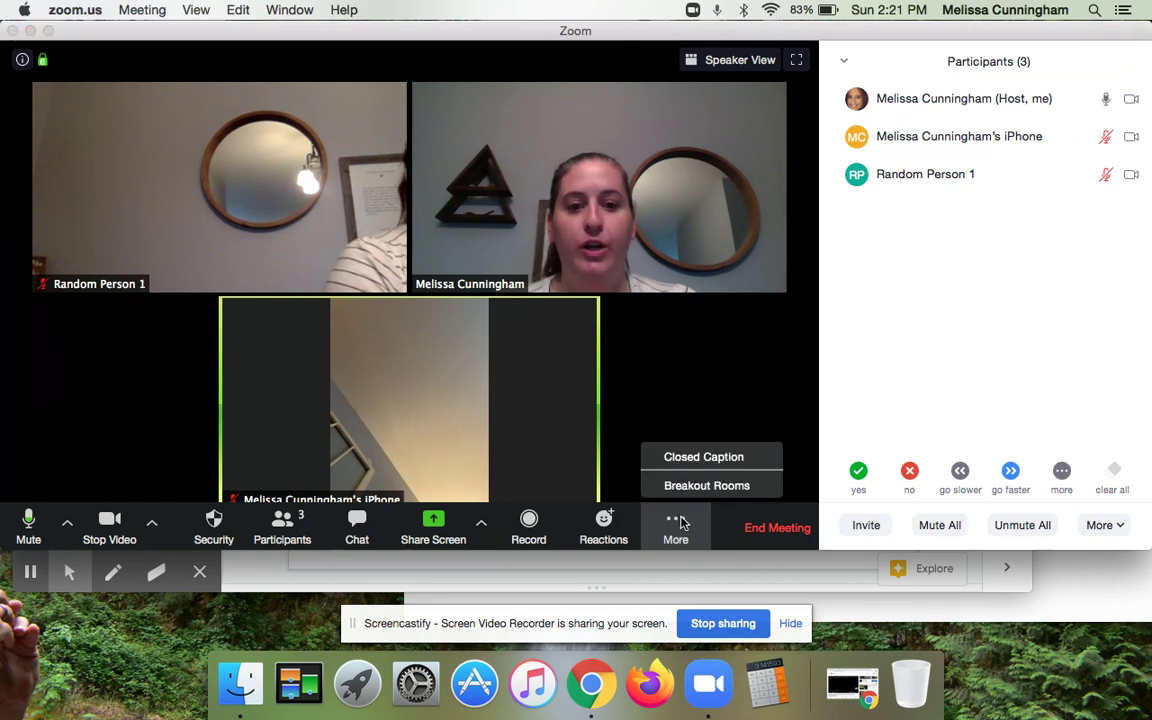
{"action": "left_click", "coordinate": [701, 456]}
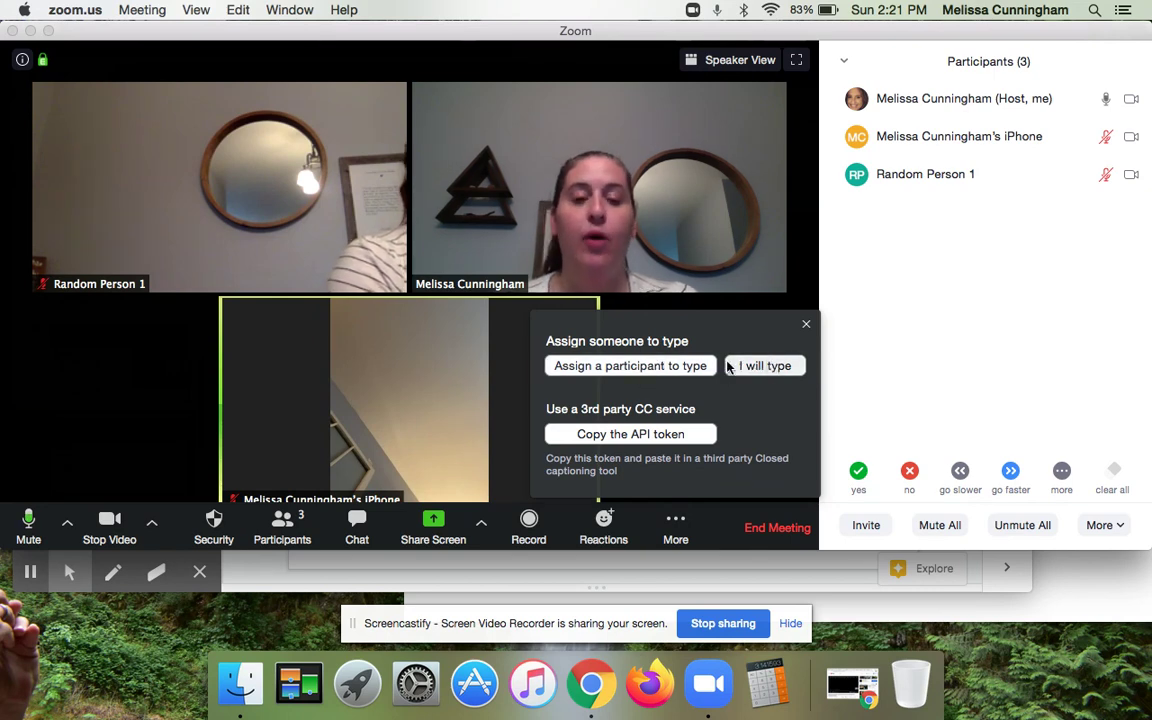
{"action": "left_click", "coordinate": [650, 366]}
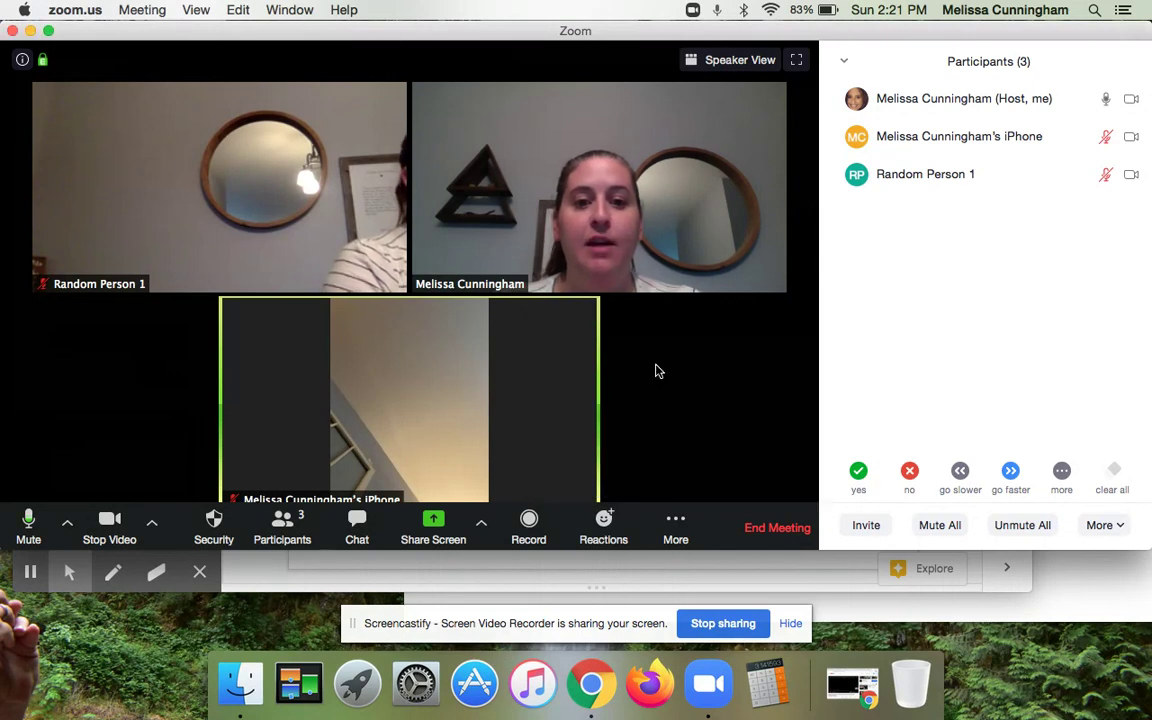
{"action": "mouse_move", "coordinate": [985, 95]}
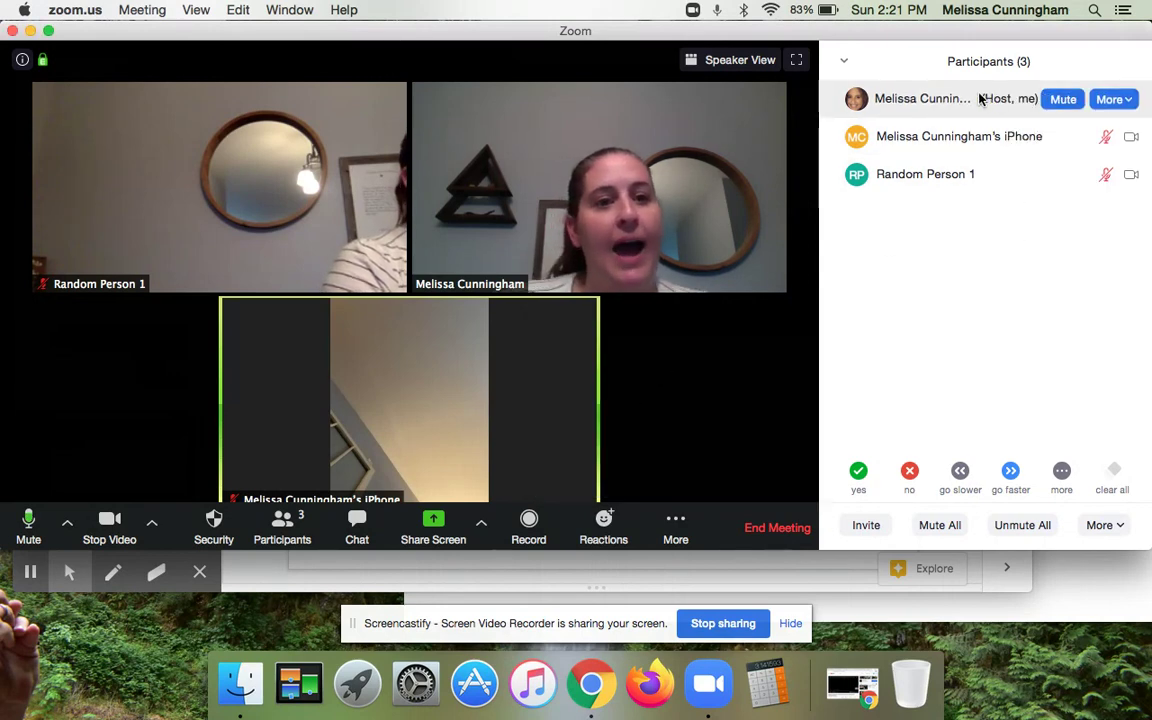
- Check the More actions for the host and the iPhone participant without choosing anything
{"action": "left_click", "coordinate": [1120, 98]}
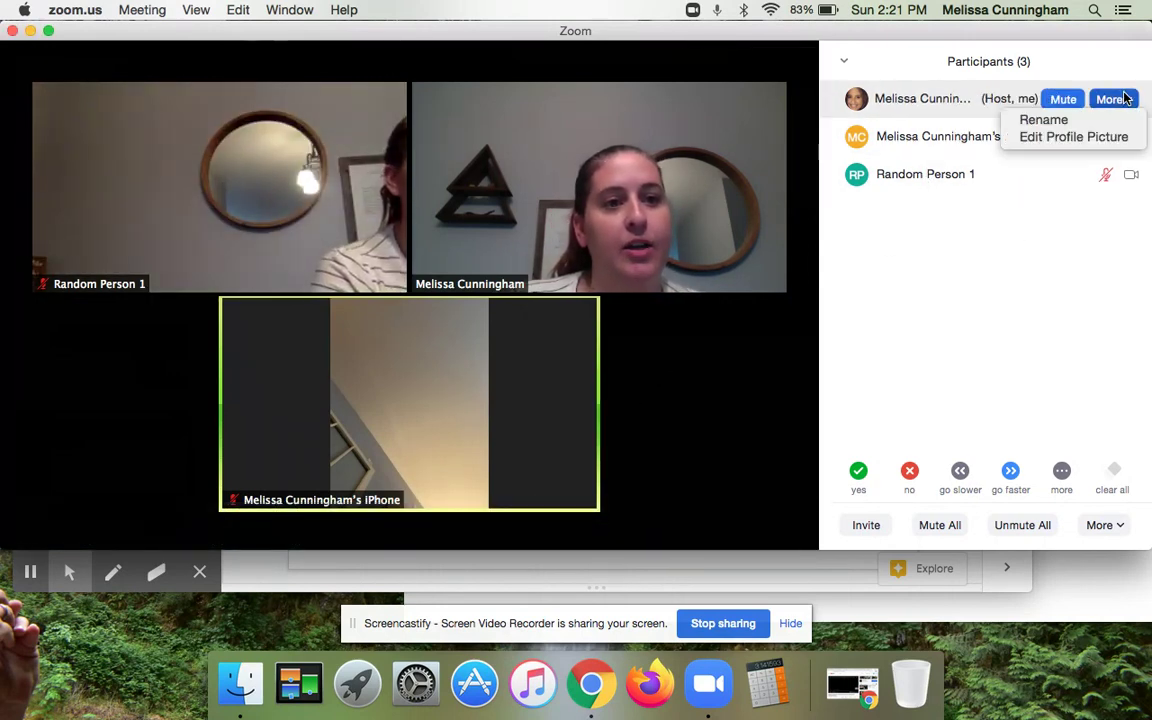
{"action": "left_click", "coordinate": [1003, 176]}
{"action": "mouse_move", "coordinate": [1013, 141]}
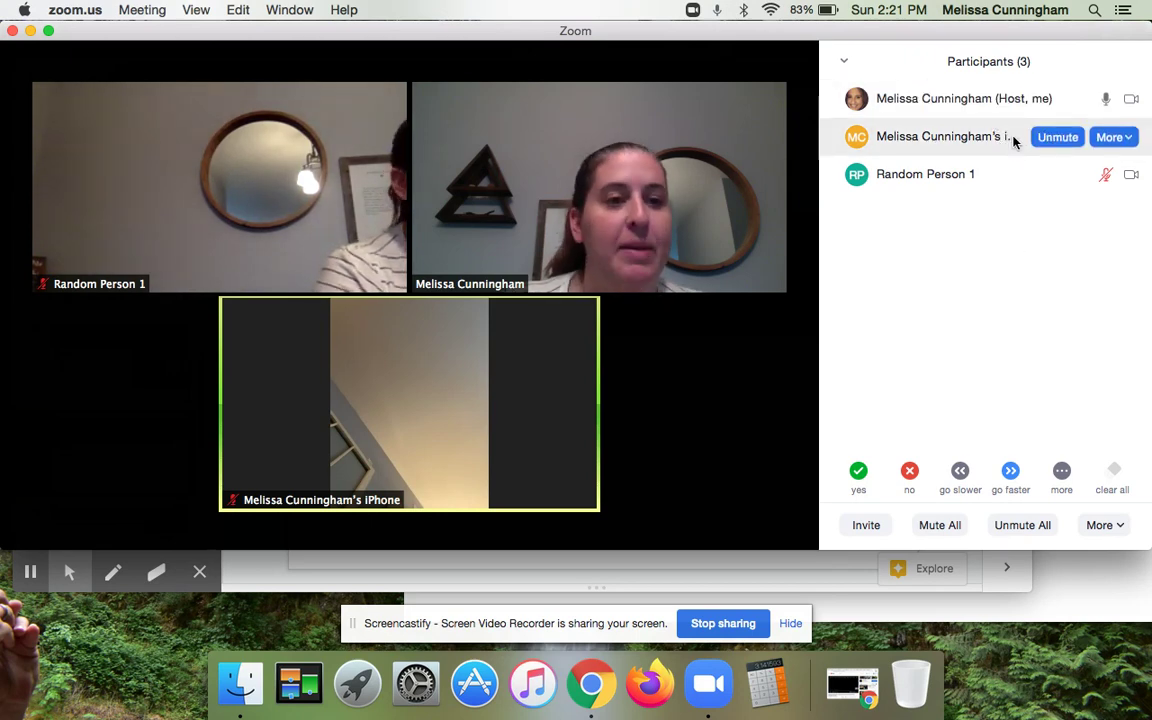
{"action": "left_click", "coordinate": [1116, 139]}
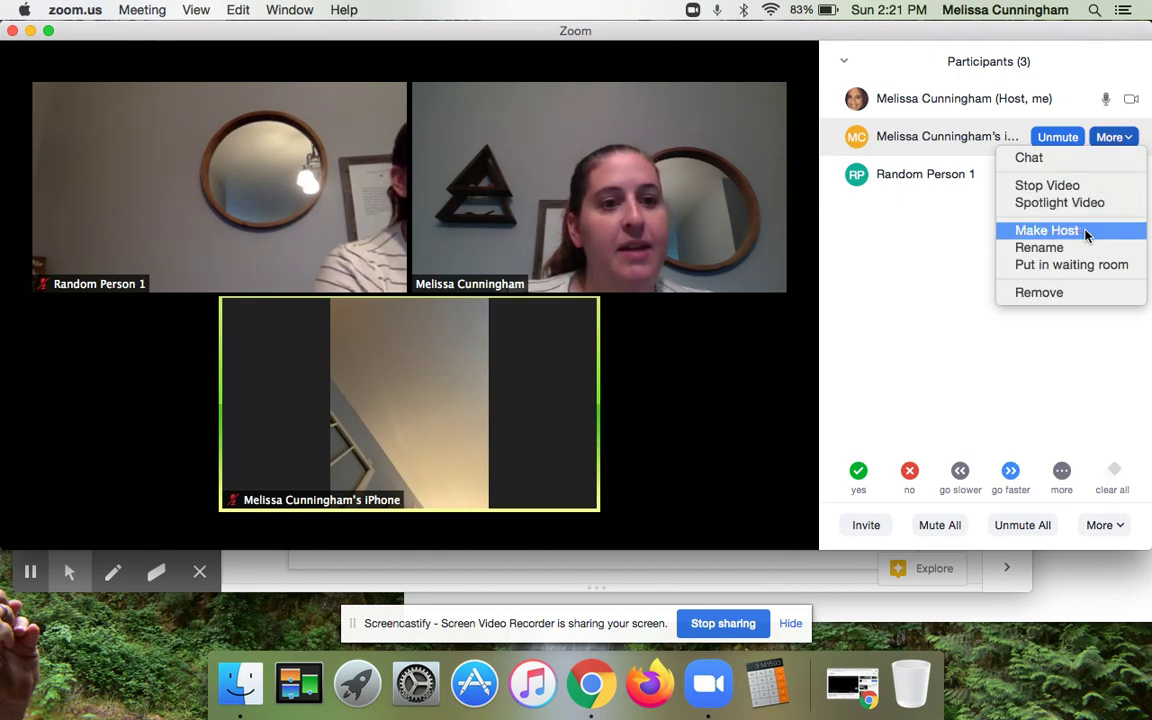
{"action": "left_click", "coordinate": [946, 244]}
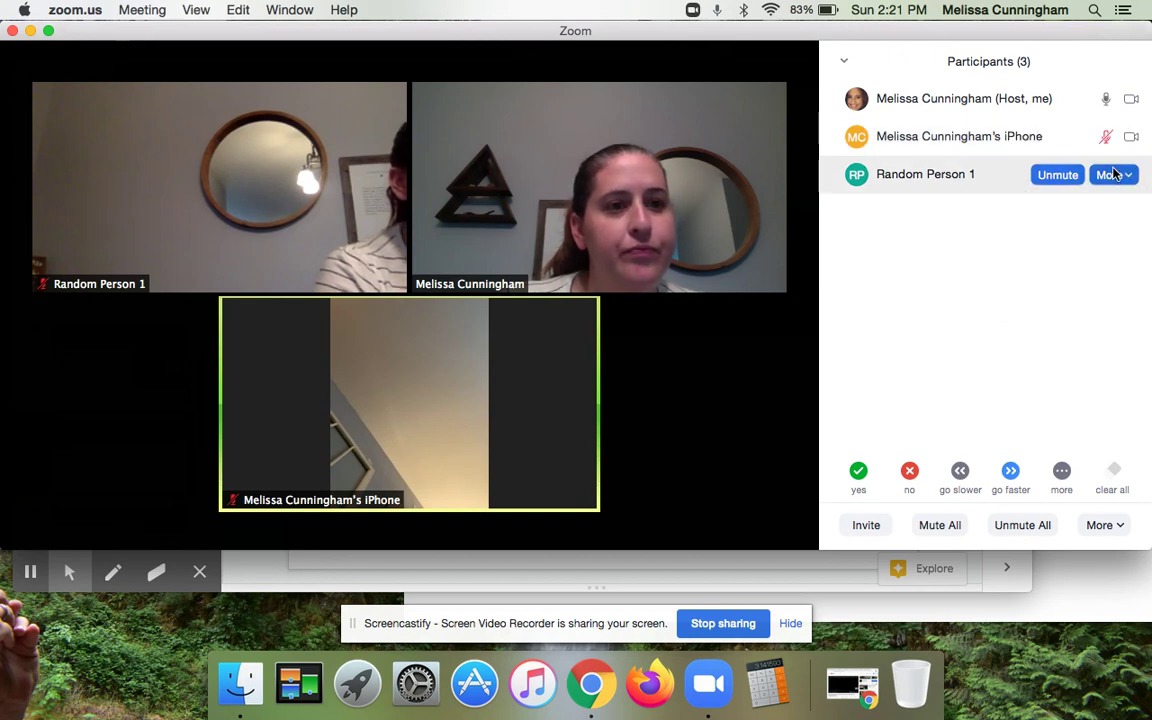
- Bring up the More actions menu for Random Person 1
{"action": "left_click", "coordinate": [1122, 177]}
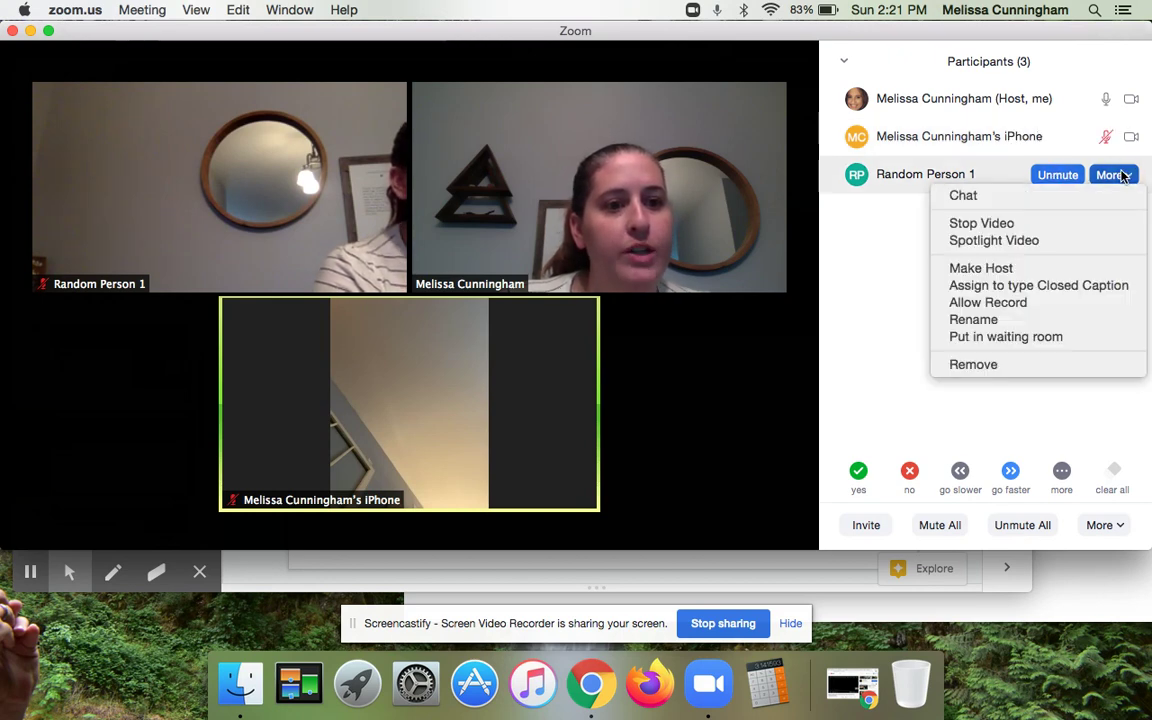
{"action": "left_click", "coordinate": [882, 298]}
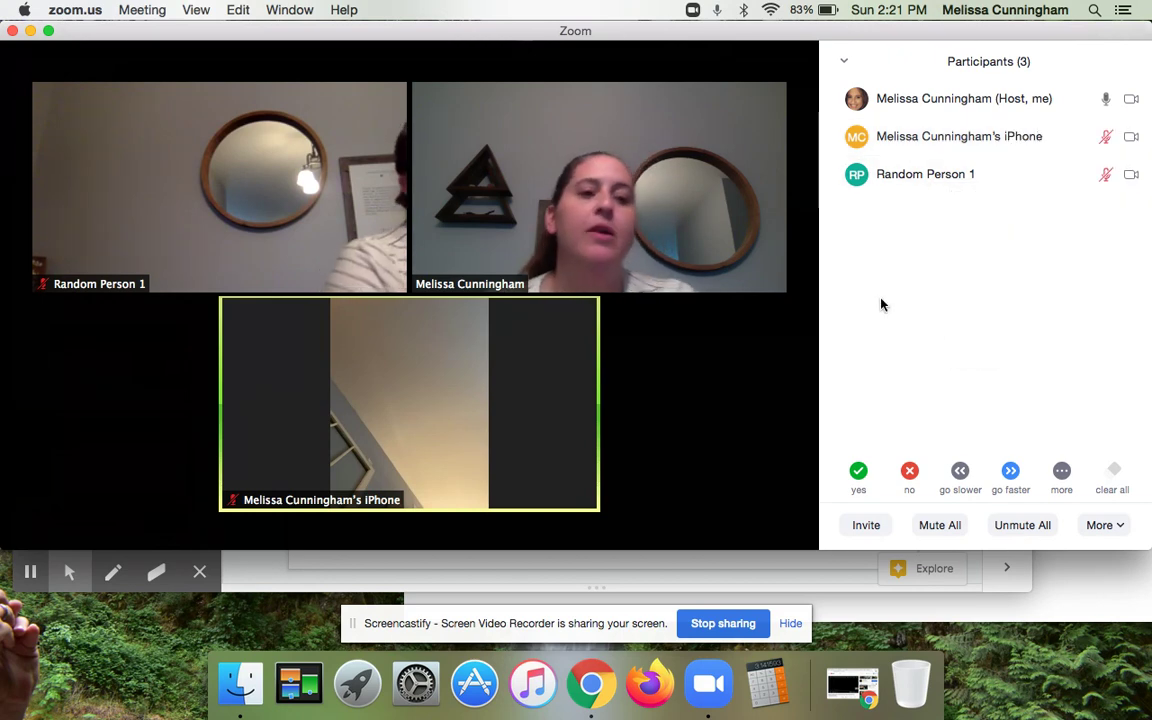
{"action": "mouse_move", "coordinate": [984, 139]}
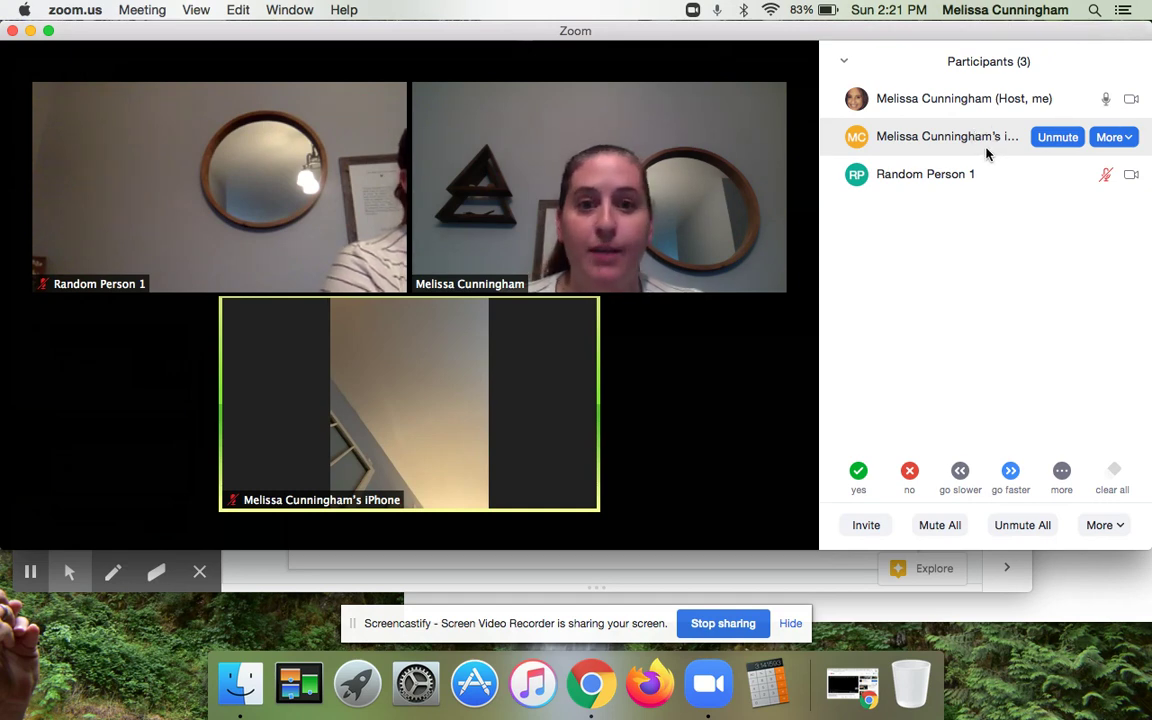
{"action": "mouse_move", "coordinate": [992, 179]}
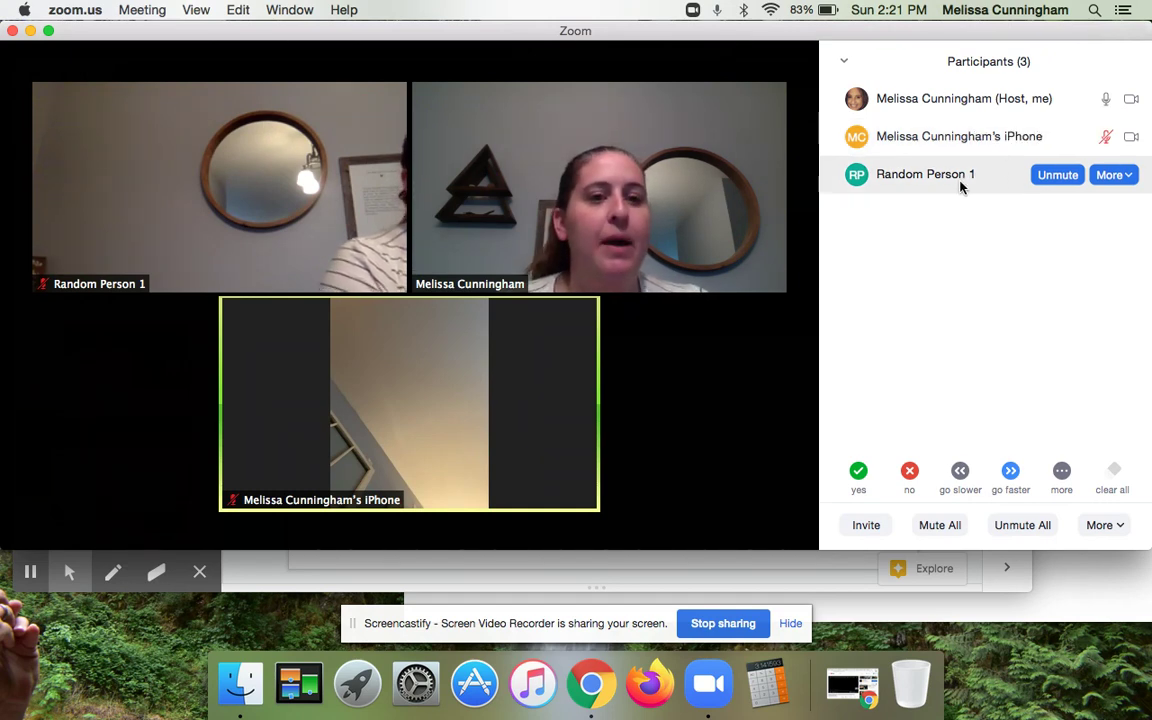
{"action": "left_click", "coordinate": [1115, 176]}
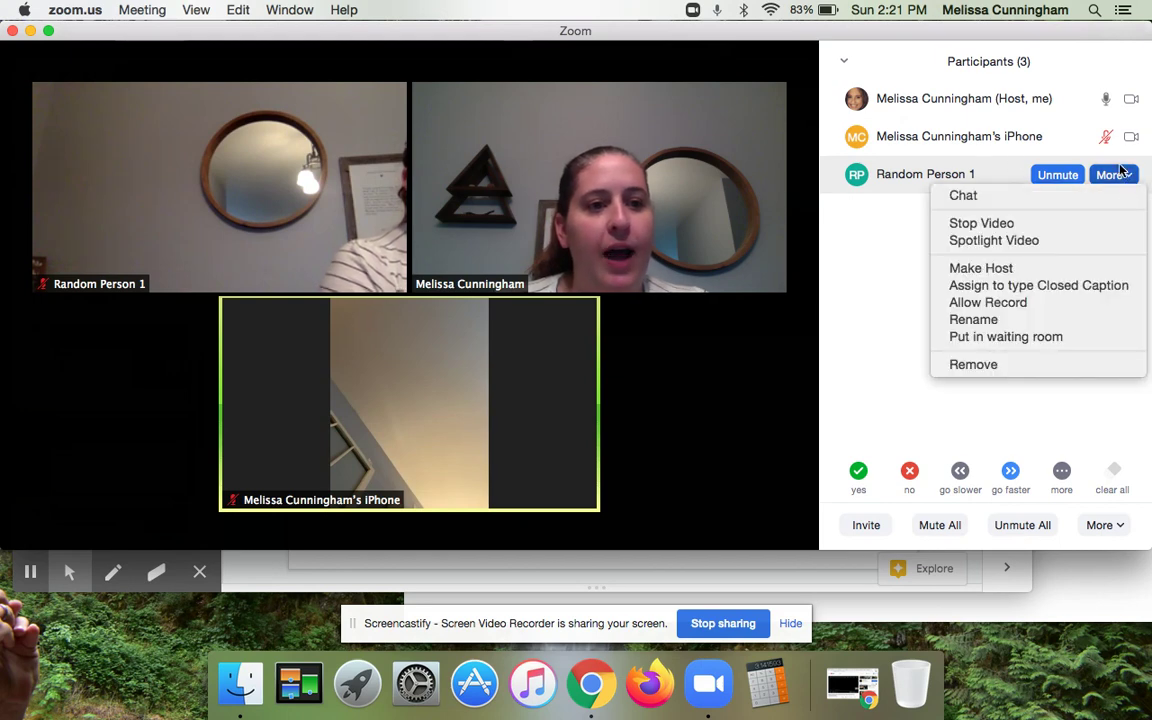
- Choose 'Assign to type Closed Caption' for Random Person 1
{"action": "left_click", "coordinate": [1101, 288]}
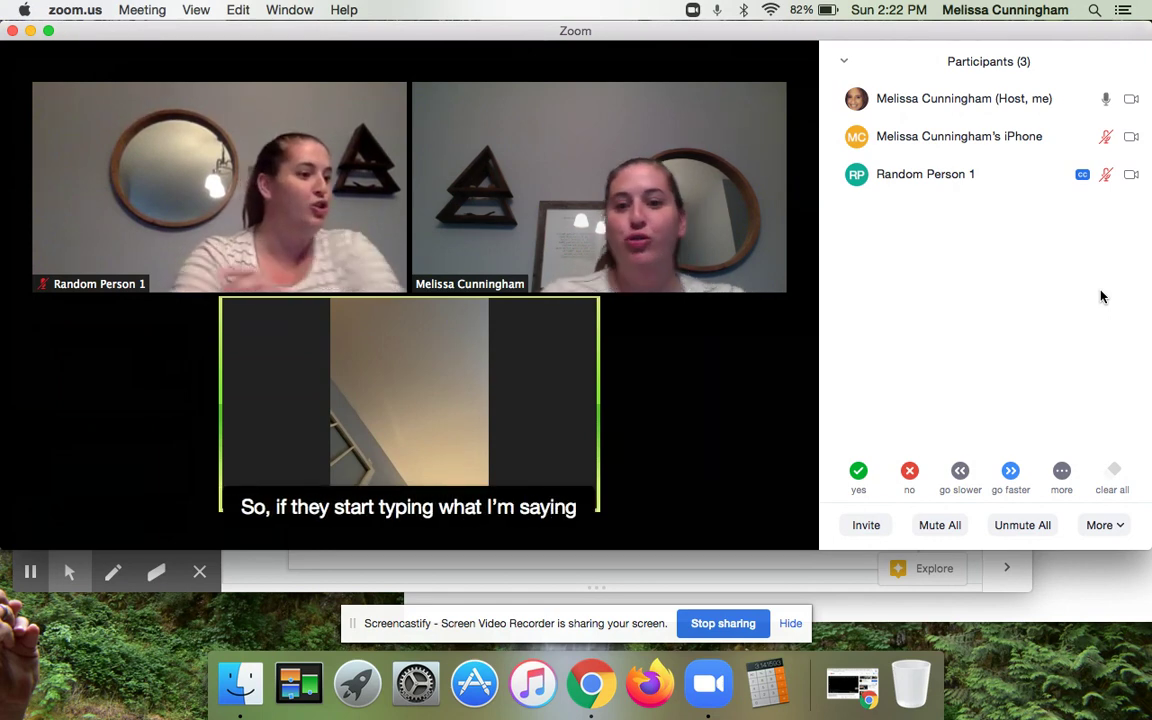
{"action": "mouse_move", "coordinate": [376, 441]}
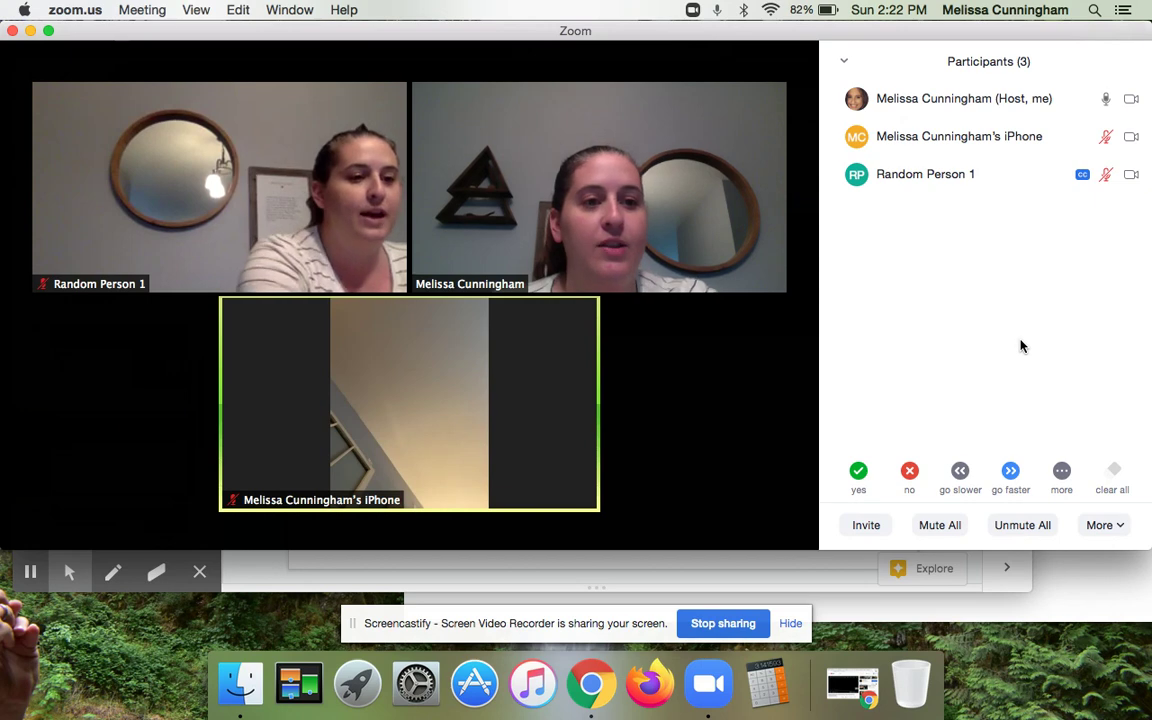
{"action": "mouse_move", "coordinate": [1078, 178]}
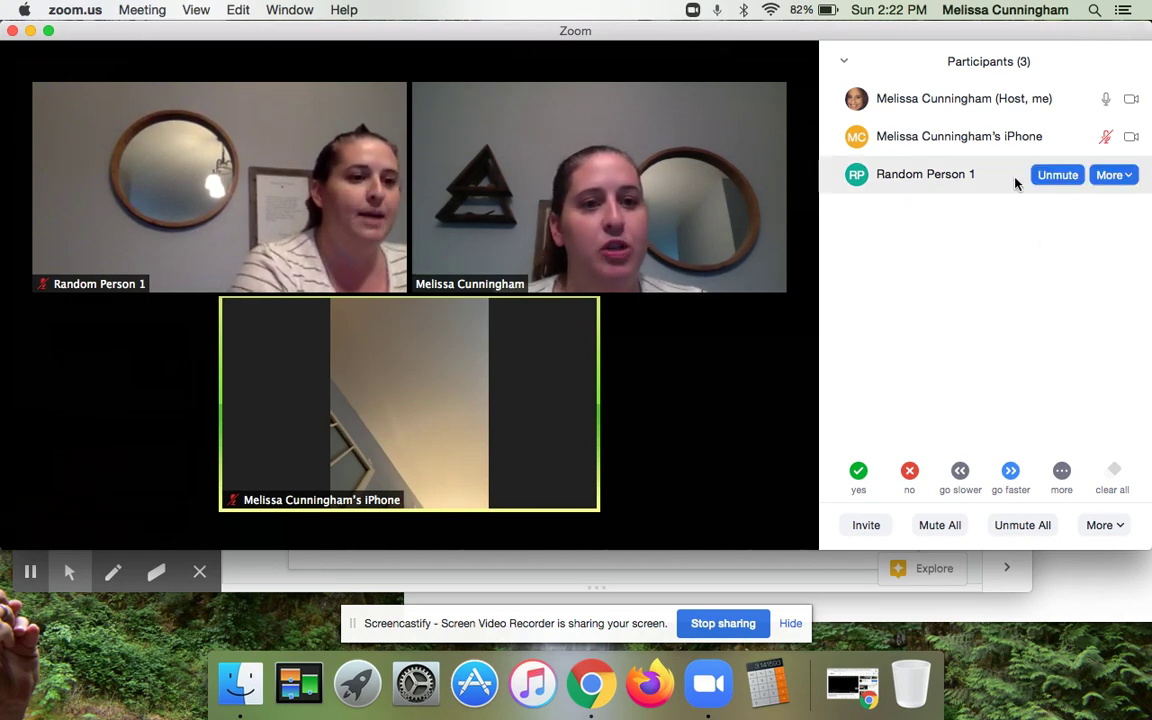
- Withdraw Random Person 1's caption permission, then reposition and resize the Closed Caption window
{"action": "left_click", "coordinate": [1124, 177]}
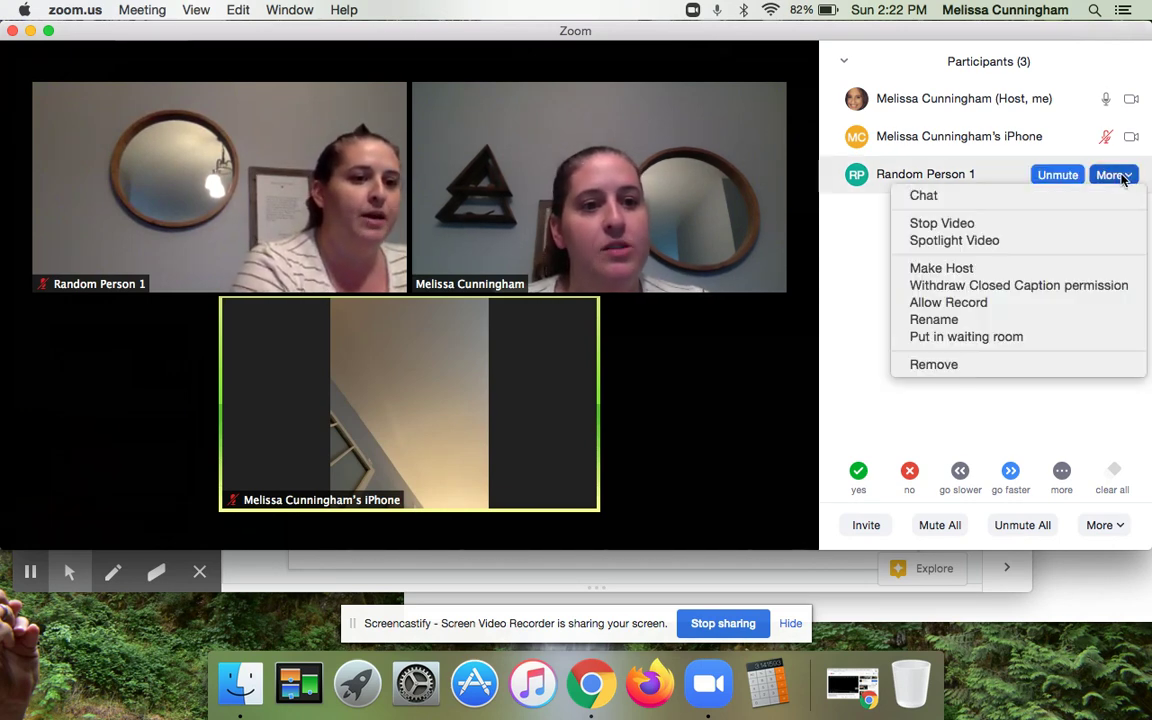
{"action": "left_click", "coordinate": [1070, 287]}
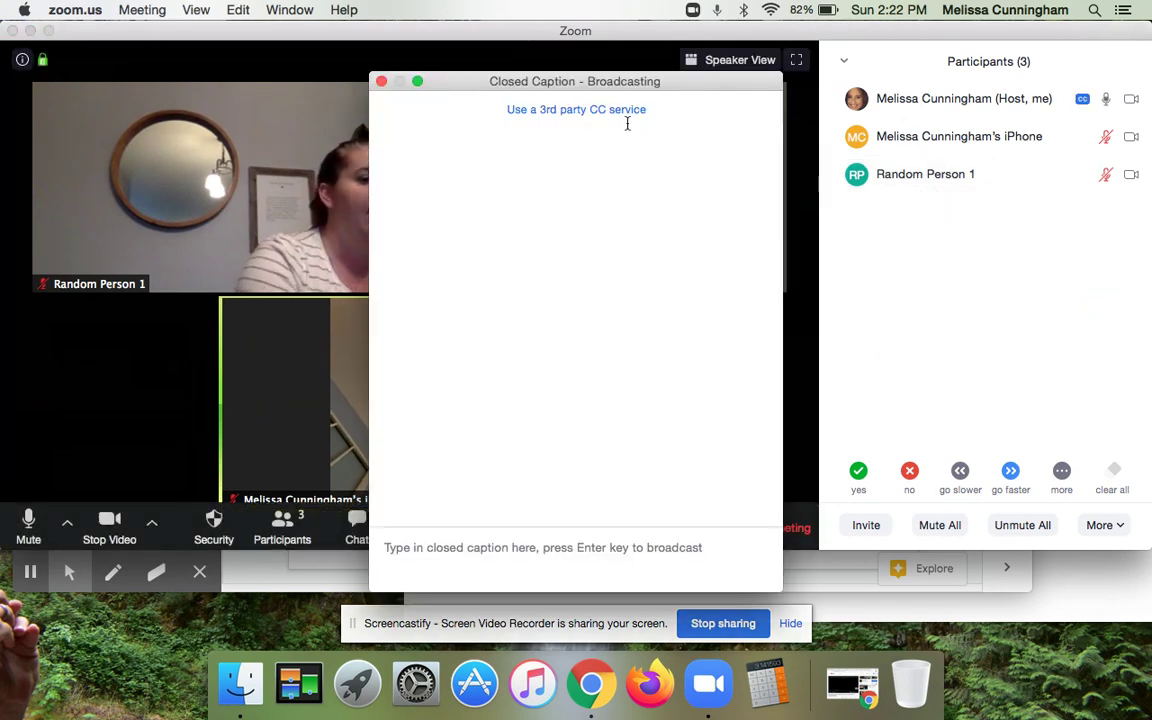
{"action": "left_click_drag", "start_coordinate": [680, 80], "coordinate": [835, 92]}
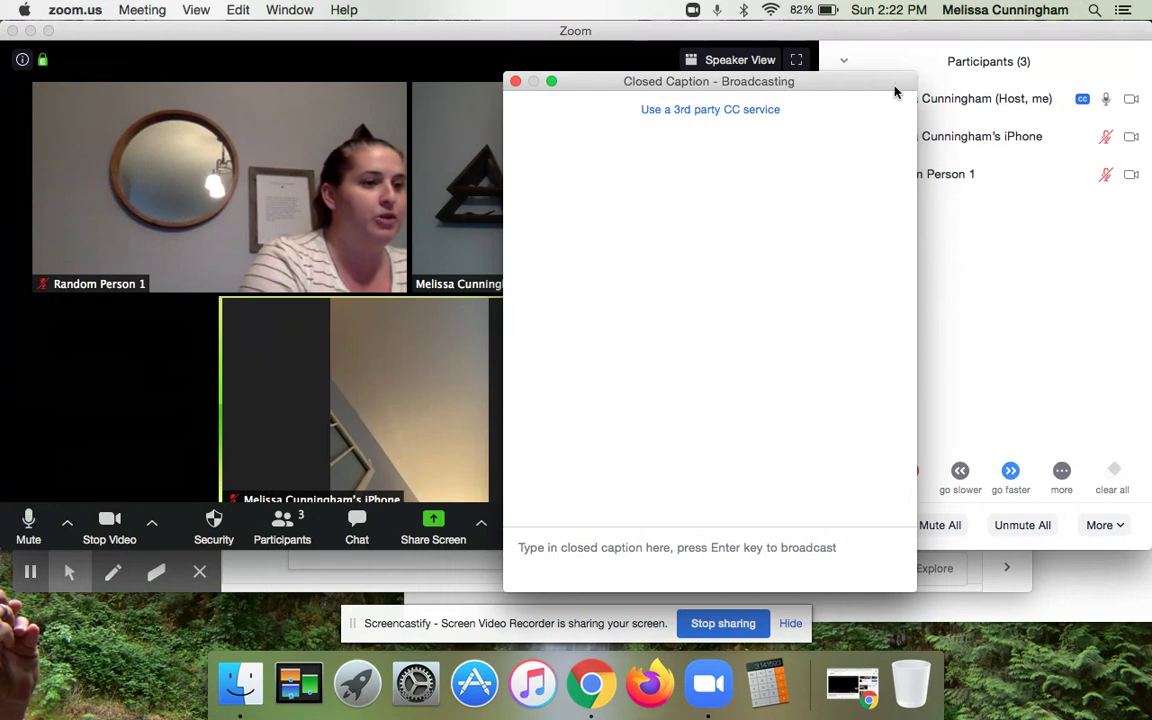
{"action": "left_click_drag", "start_coordinate": [887, 116], "coordinate": [862, 202]}
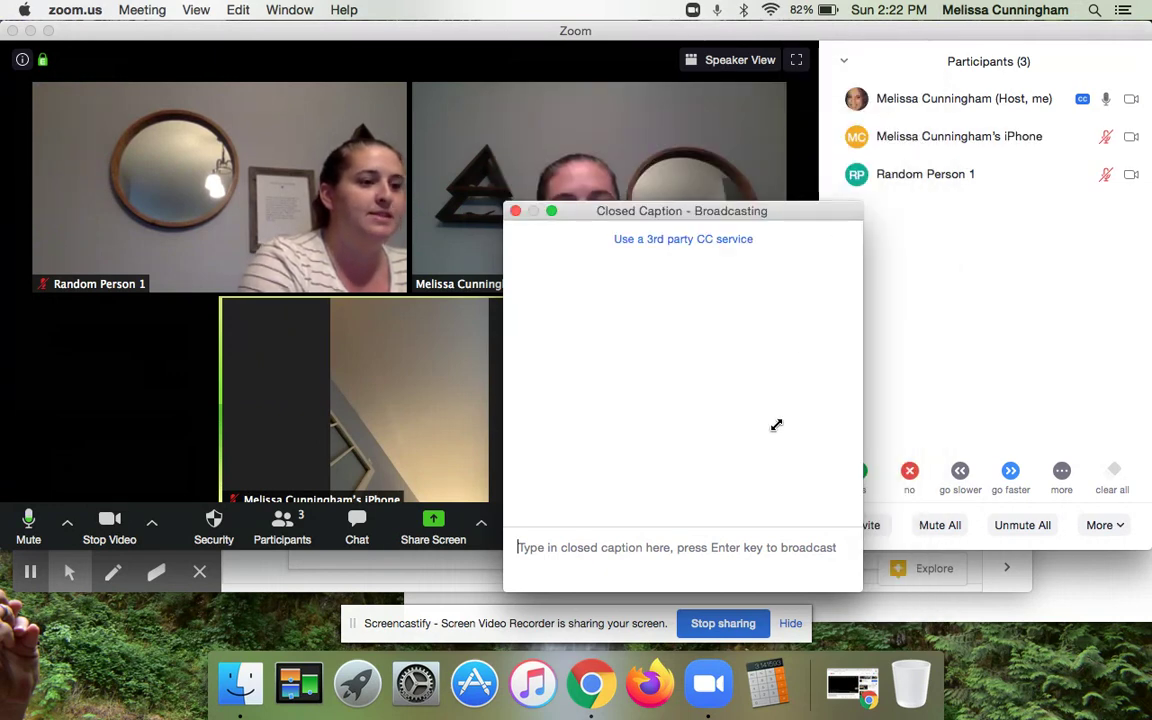
{"action": "left_click_drag", "start_coordinate": [779, 218], "coordinate": [964, 176]}
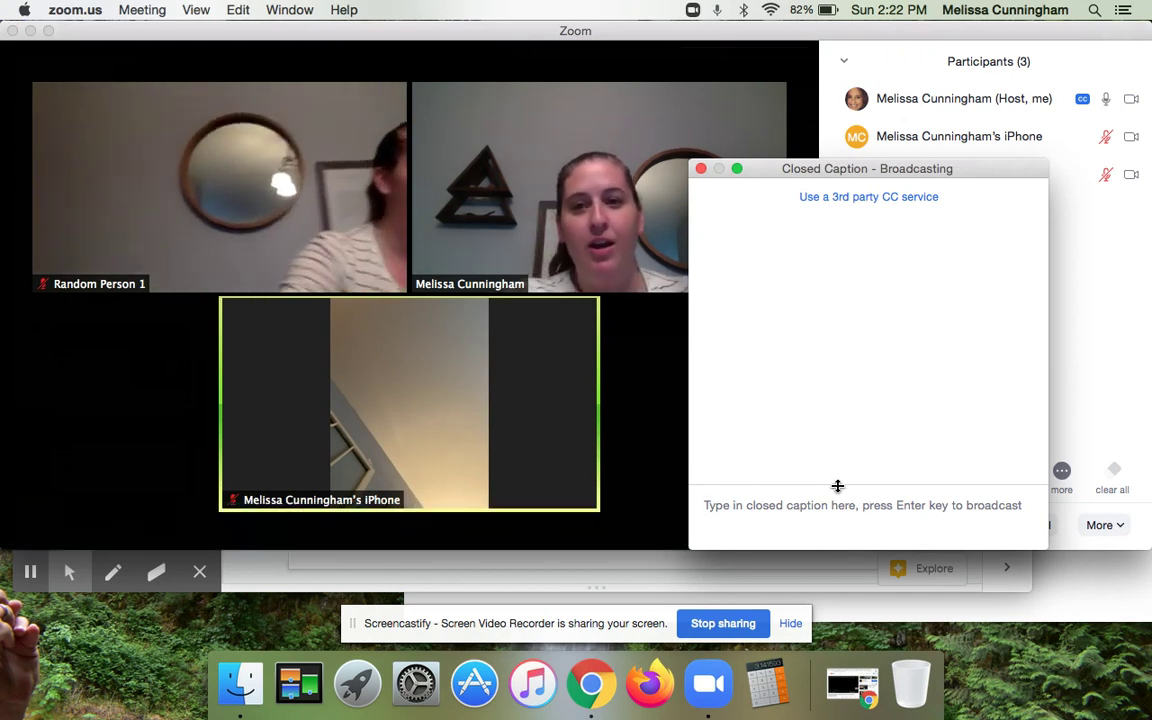
- Type and broadcast the captions 'What do you think?' and 'Okay, moving on.'
{"action": "left_click", "coordinate": [834, 506]}
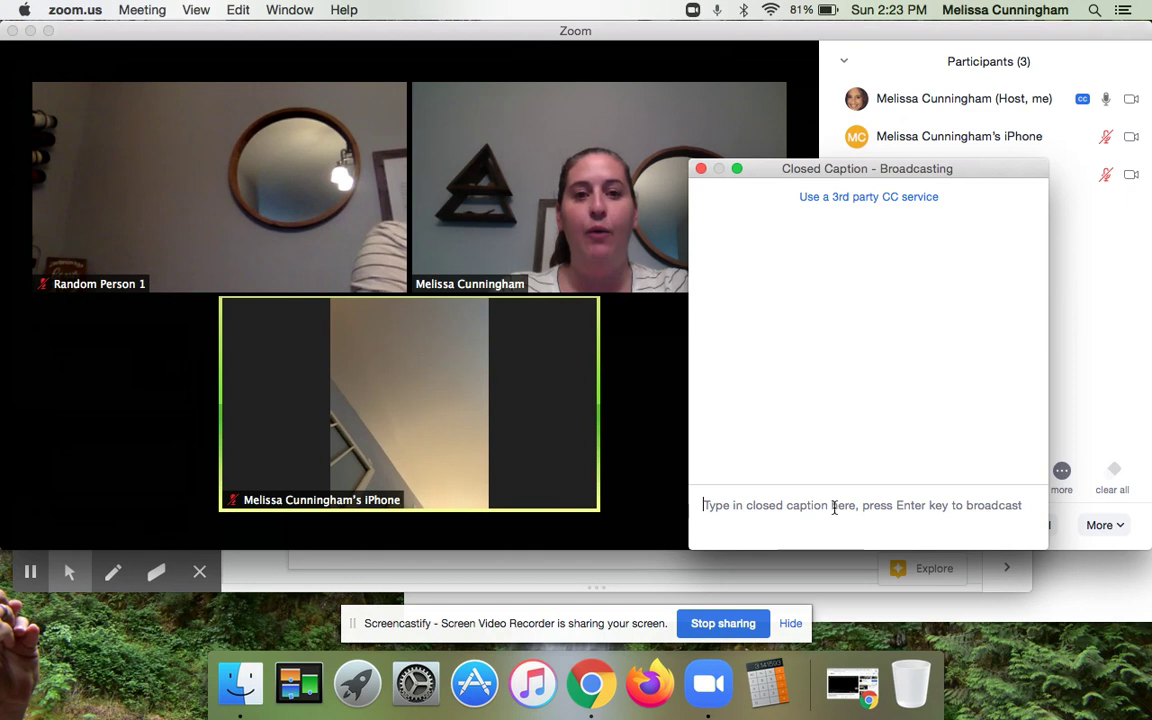
{"action": "type", "text": "What do you think"}
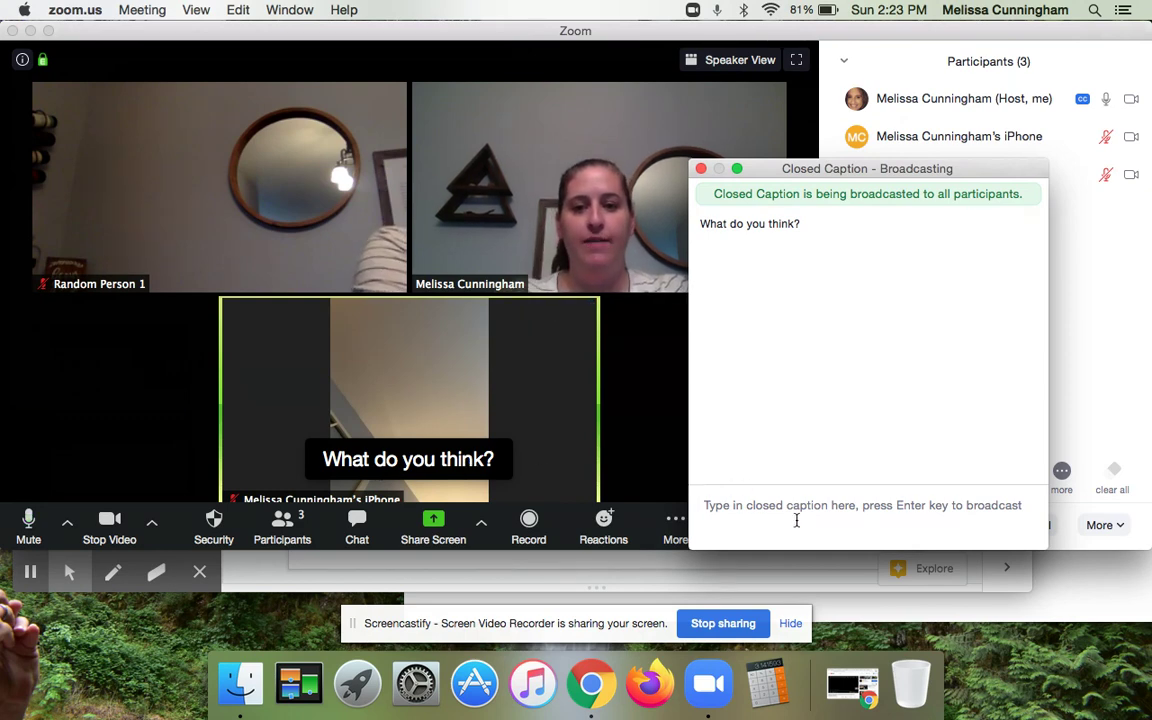
{"action": "type", "text": "Okay, moving on."}
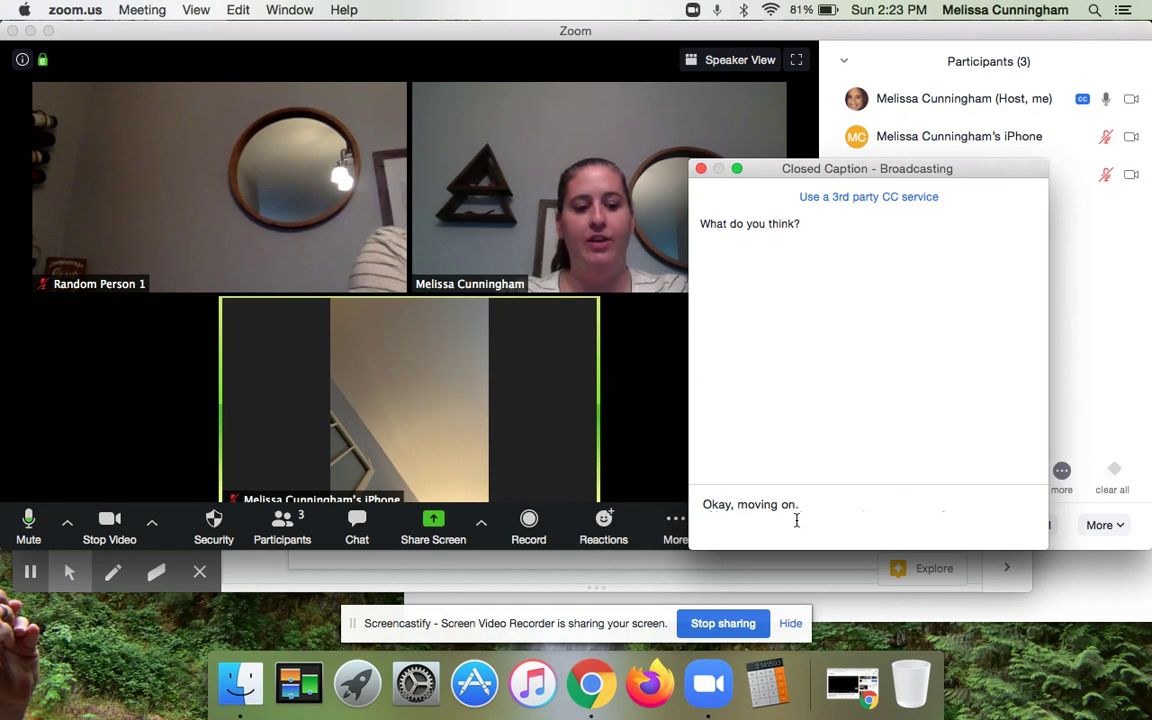
{"action": "key", "text": "Return"}
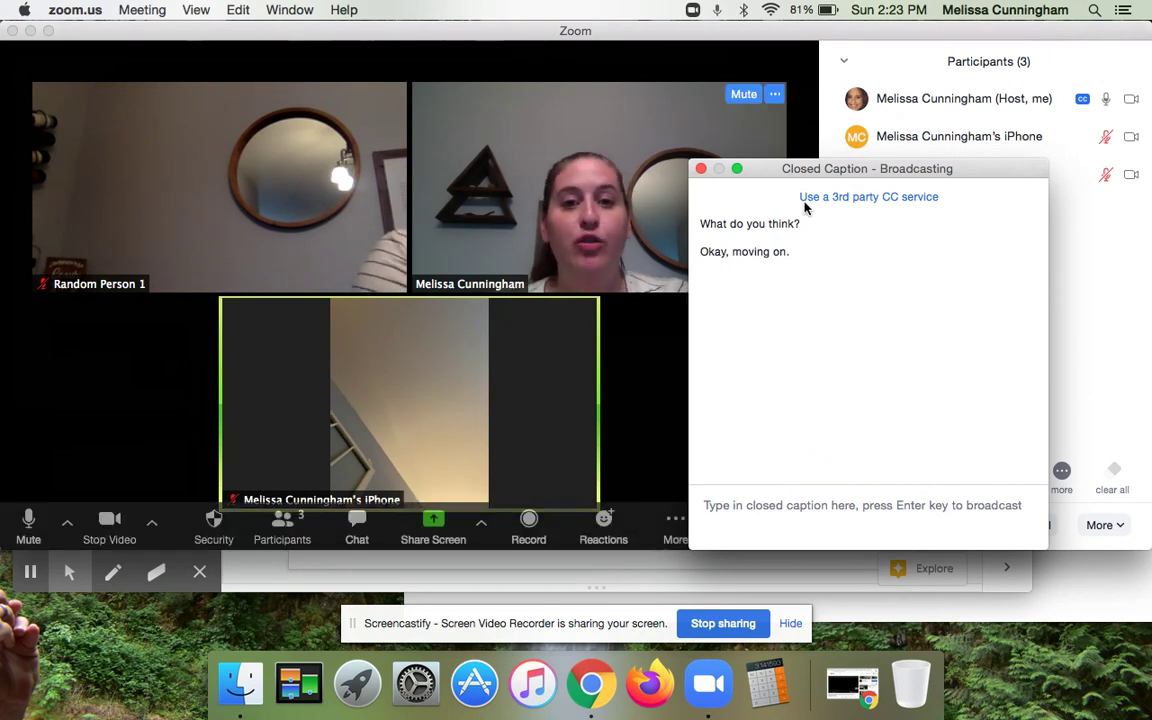
- Close the Closed Caption – Broadcasting window, returning to the meeting and participants list
{"action": "left_click", "coordinate": [700, 169]}
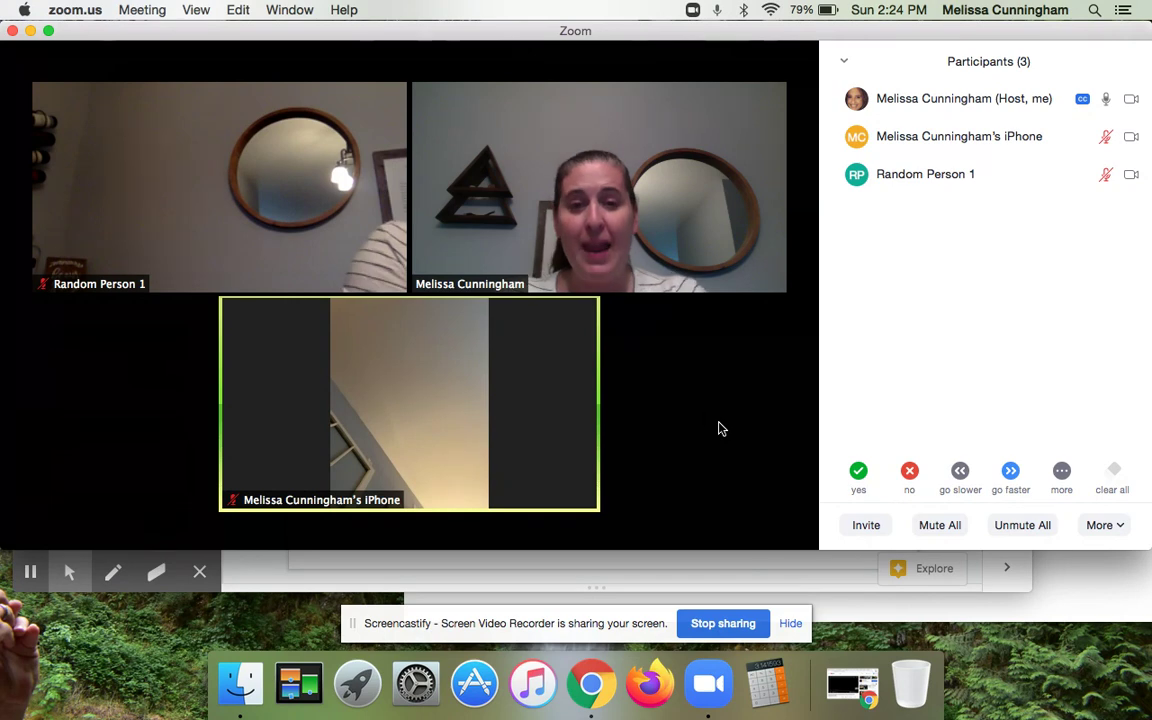
{"action": "mouse_move", "coordinate": [723, 421]}
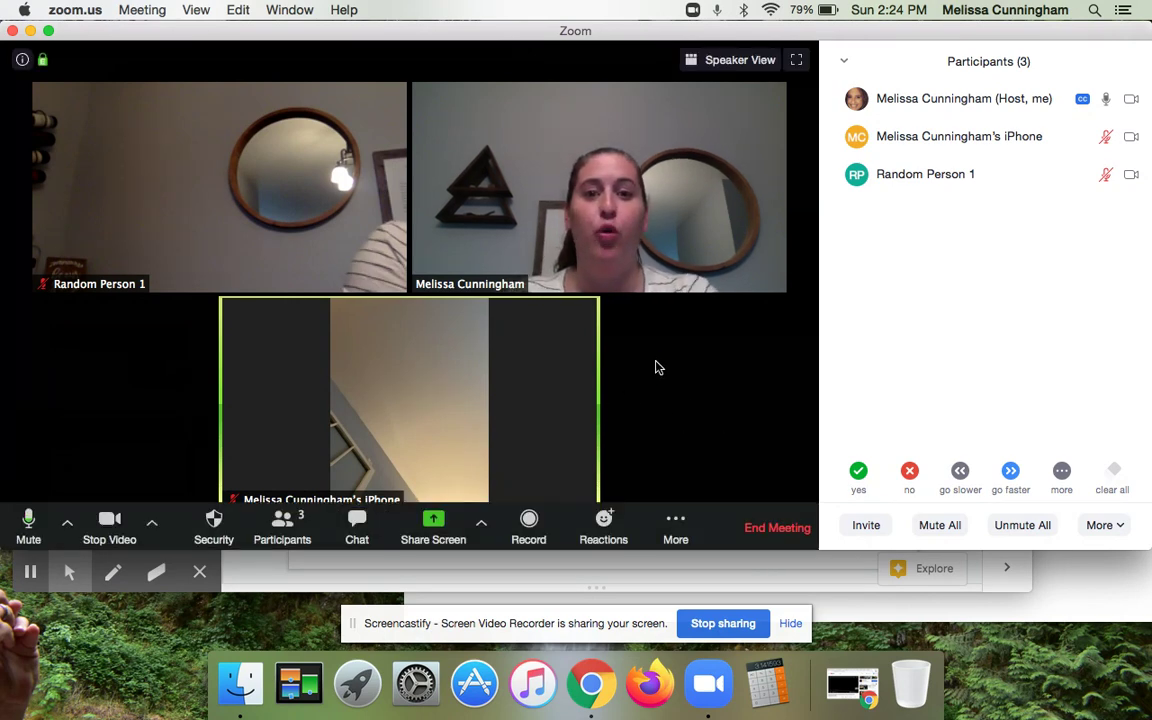